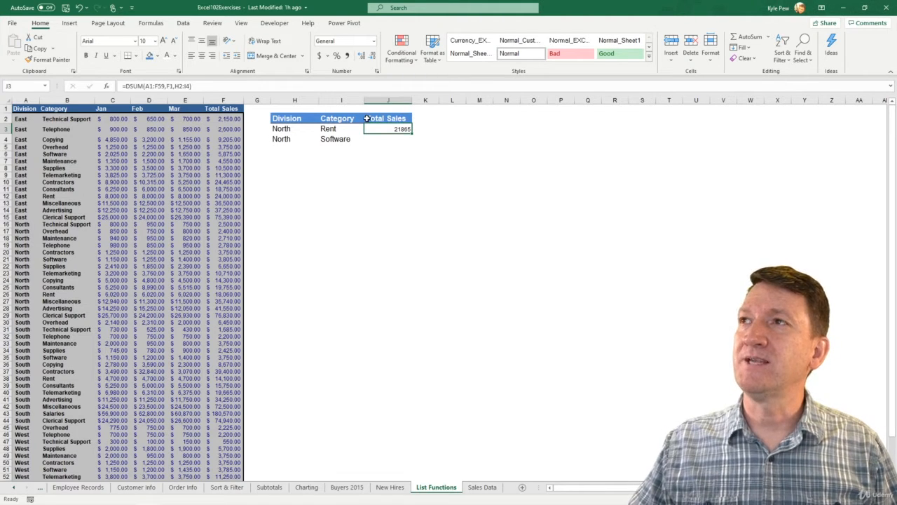
Change the header in J2 to "SUM Total Sales" and fit column J's width to it.
double_click(367, 118)
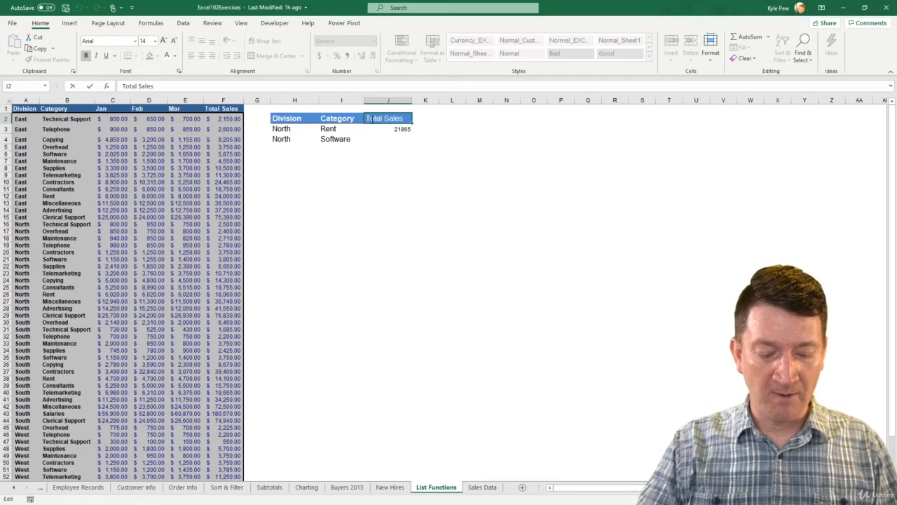
text(SUM)
key(Return)
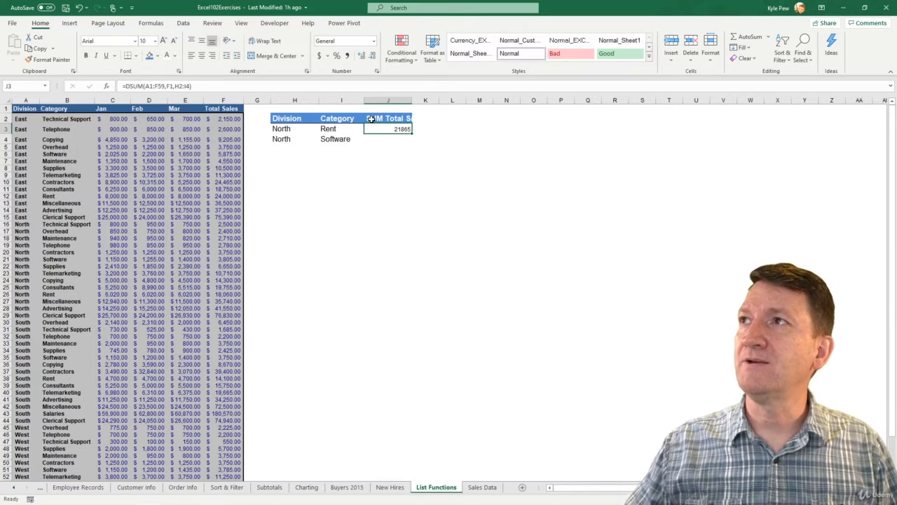
double_click(411, 100)
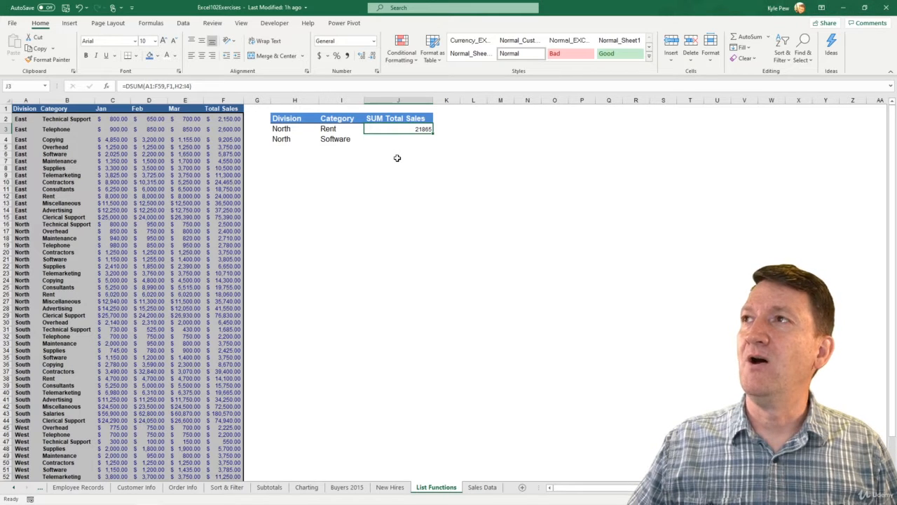
Add the header "AVG SALES" in K2 and fit column K's width to it.
click(452, 117)
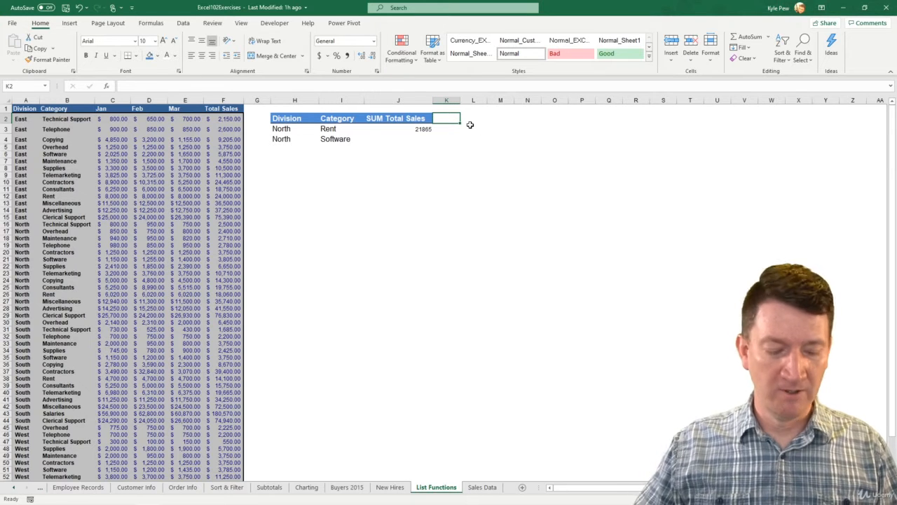
text(AVG)
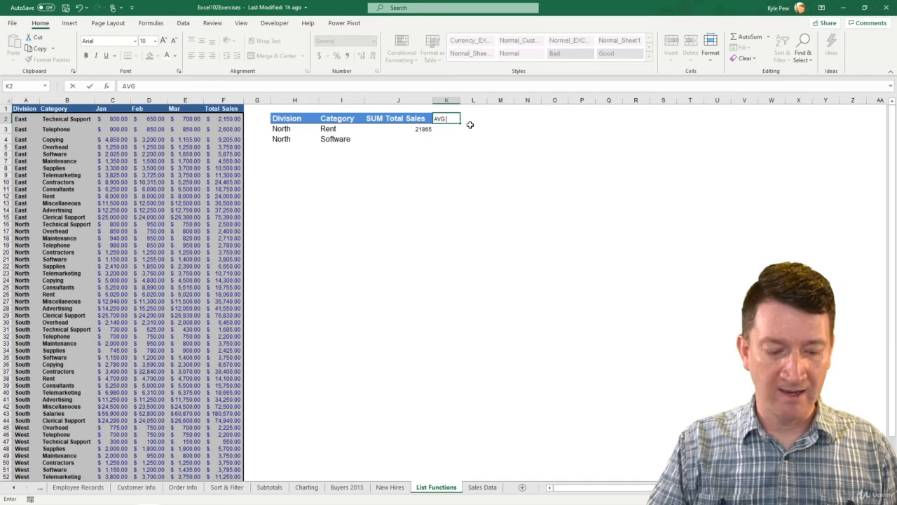
text( SA)
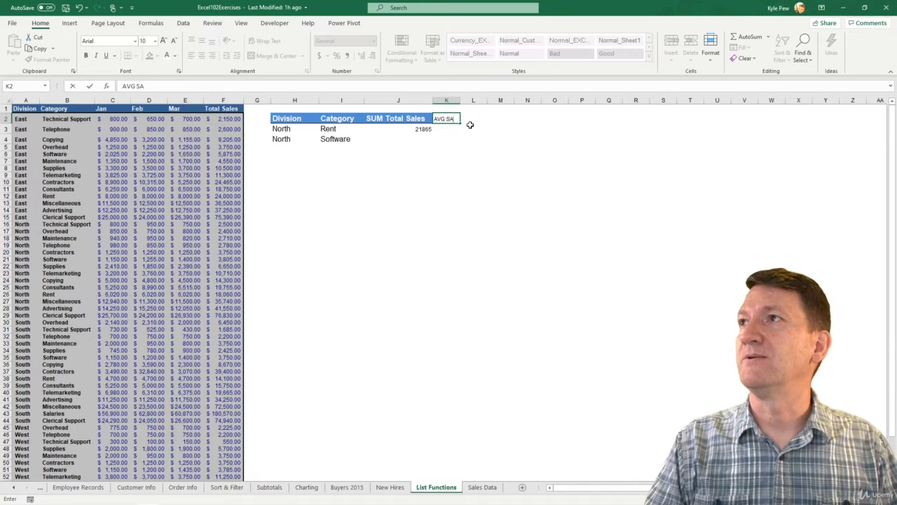
text(LES)
key(Return)
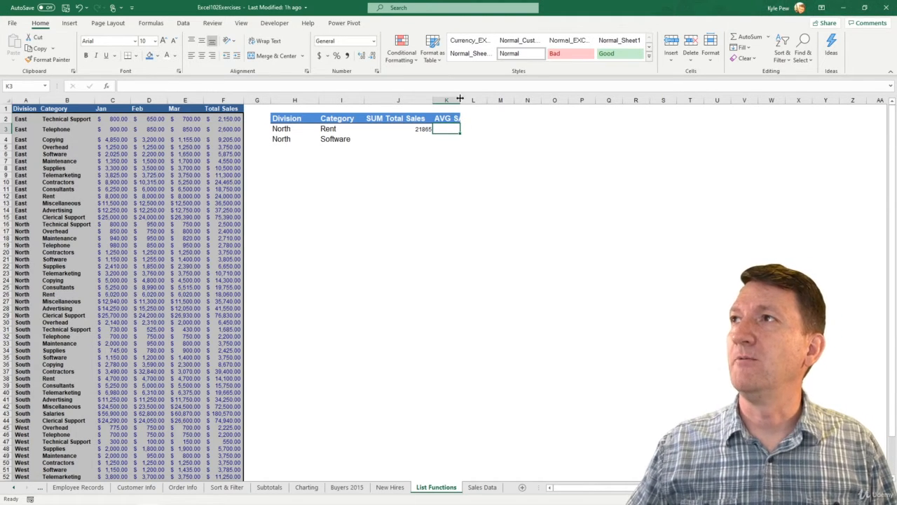
double_click(460, 99)
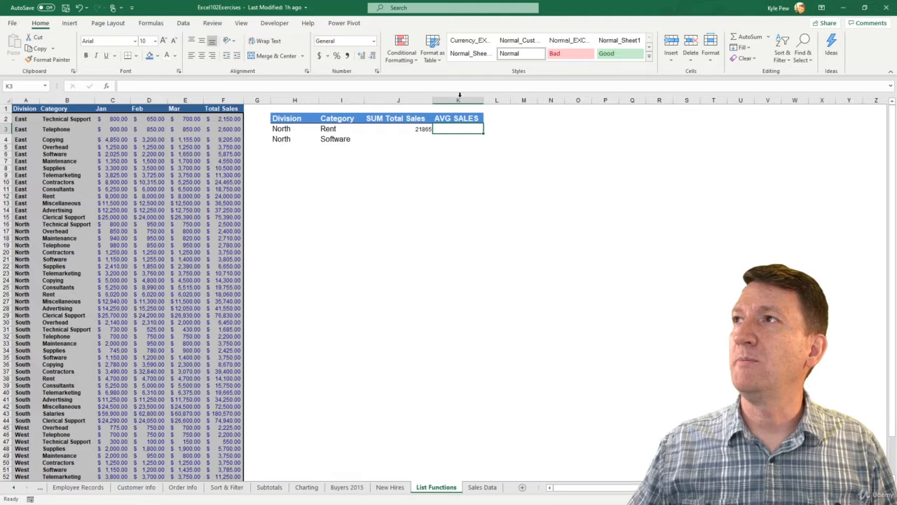
Format the DSUM result in J3 as accounting currency with a font size of 14.
click(395, 129)
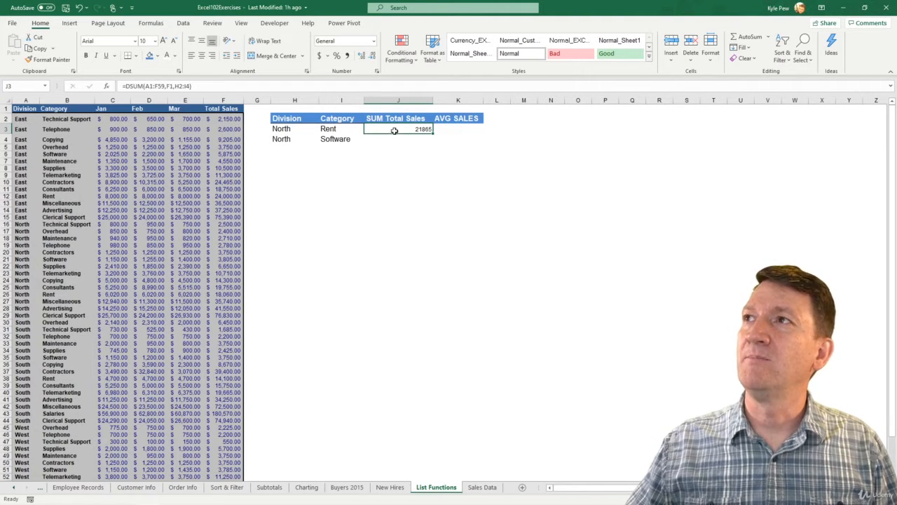
click(319, 56)
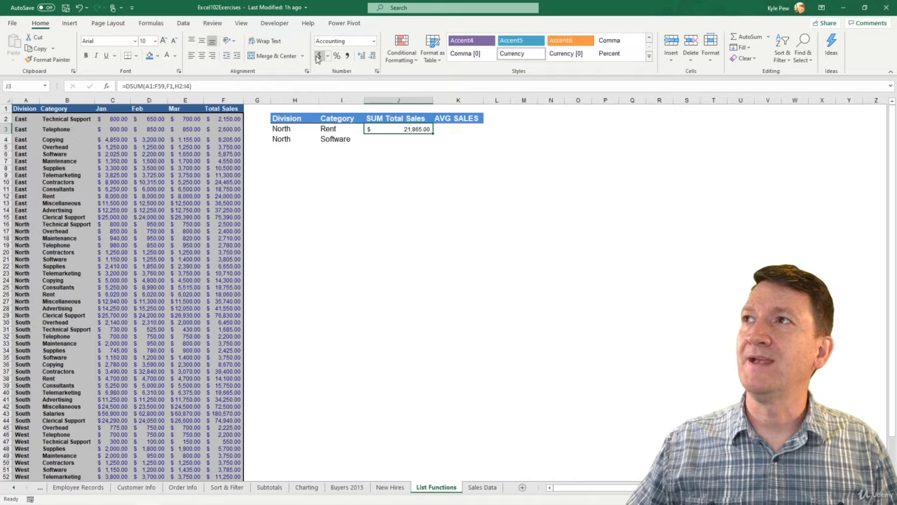
click(162, 41)
click(162, 41)
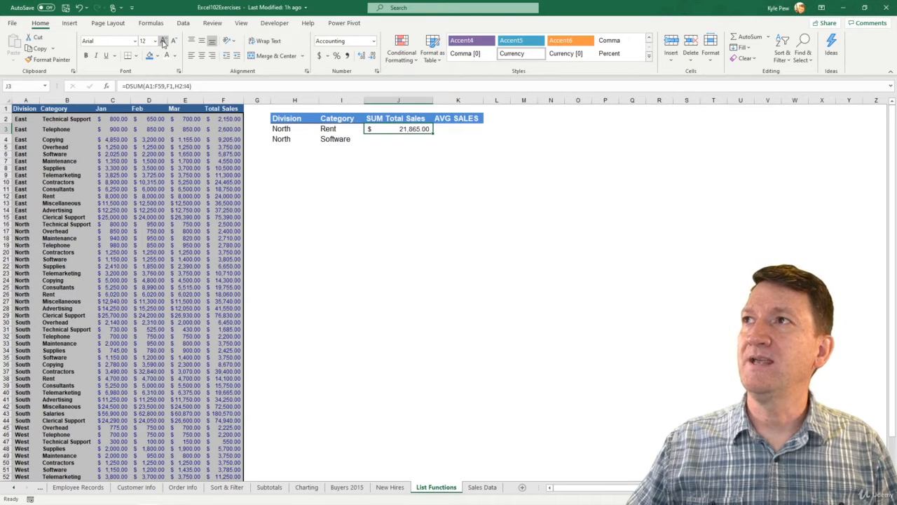
click(163, 41)
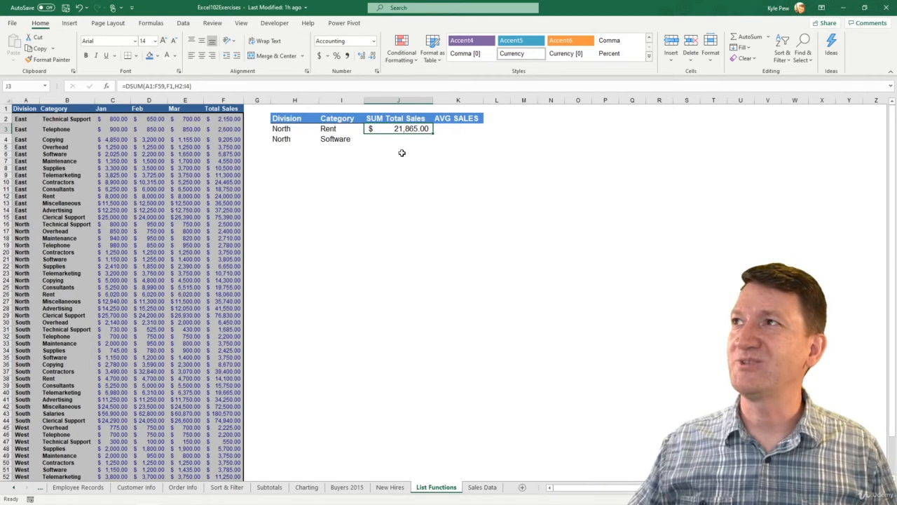
click(450, 129)
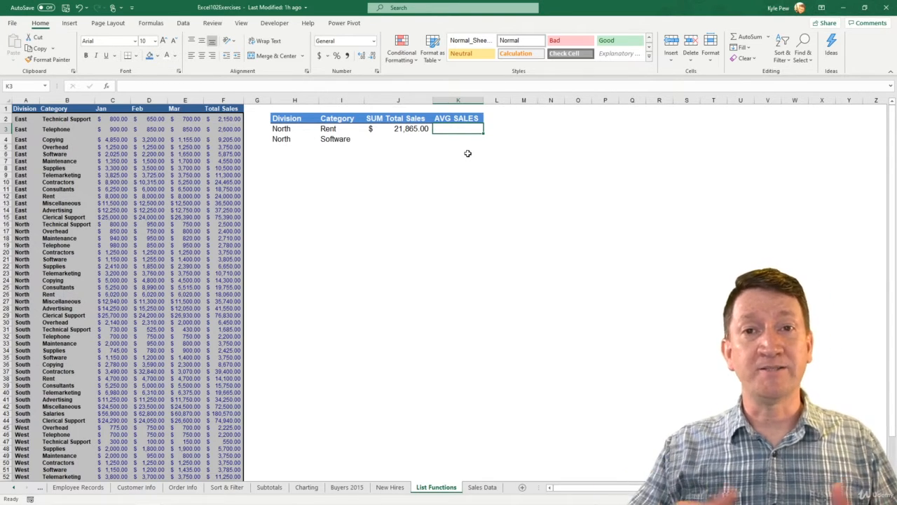
text(=average)
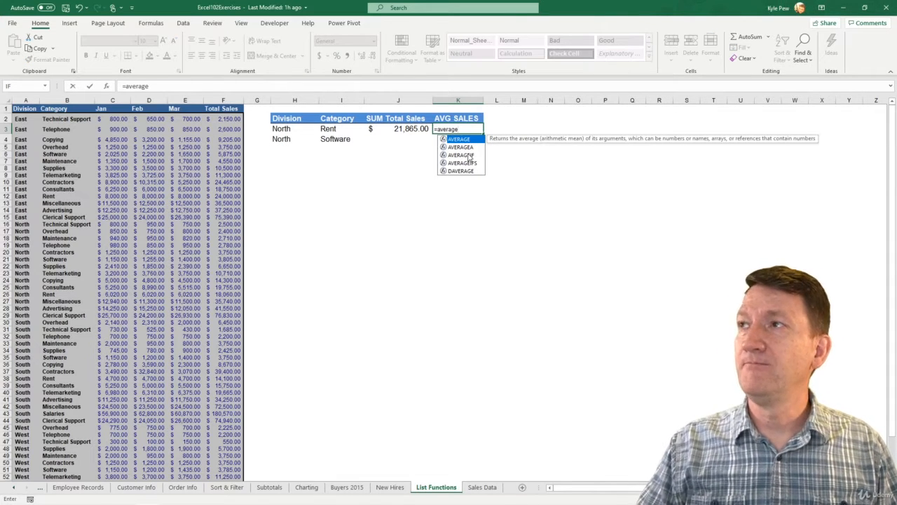
text(()
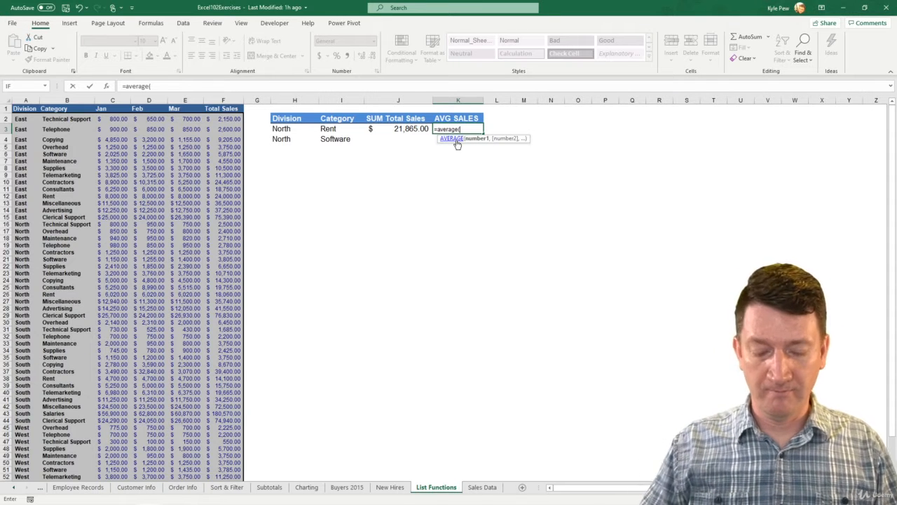
key(BackSpace)
key(BackSpace)
key(BackSpace)
key(BackSpace)
key(BackSpace)
key(BackSpace)
key(BackSpace)
key(BackSpace)
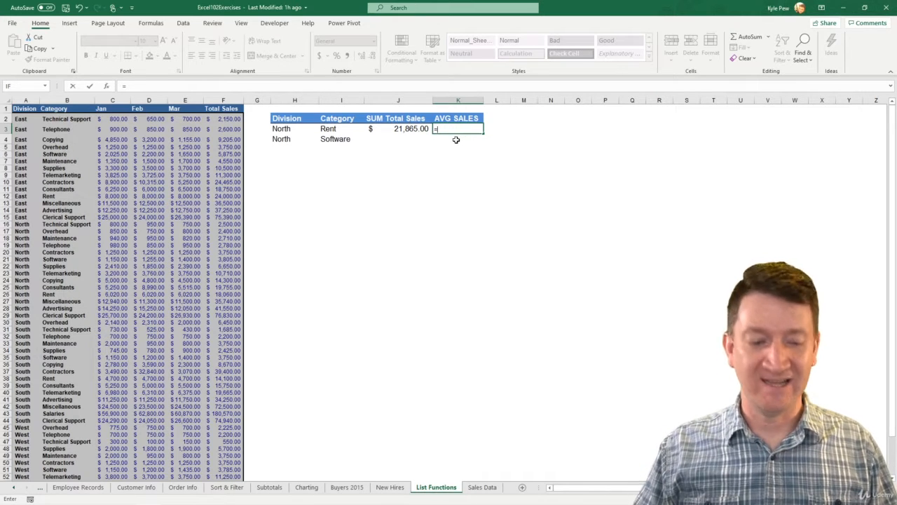
Begin a DAVERAGE formula in K3 with the whole sales list A1:F59 as the database argument.
text(d)
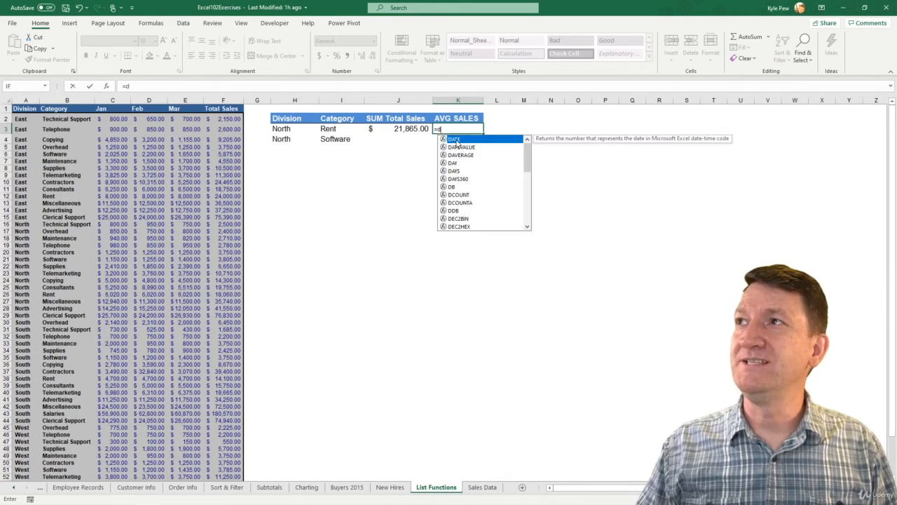
text(aver)
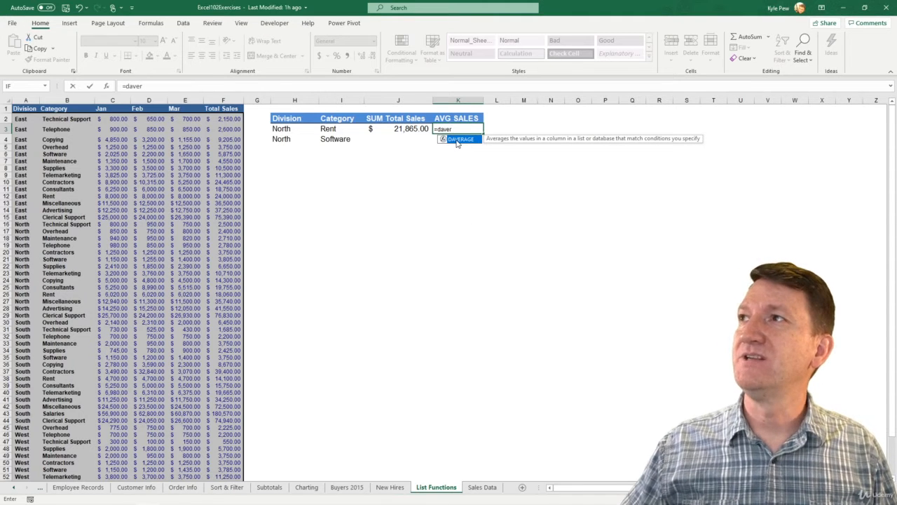
double_click(455, 140)
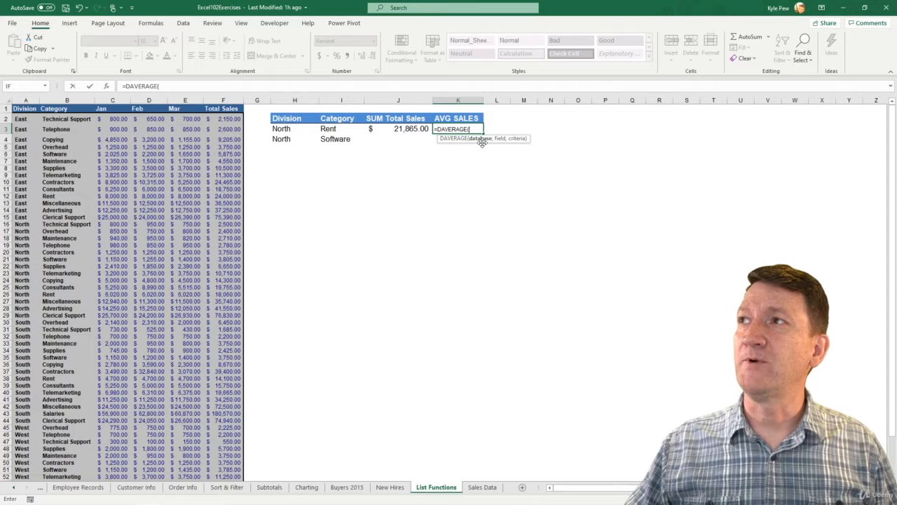
click(24, 109)
key(ctrl+shift+Down)
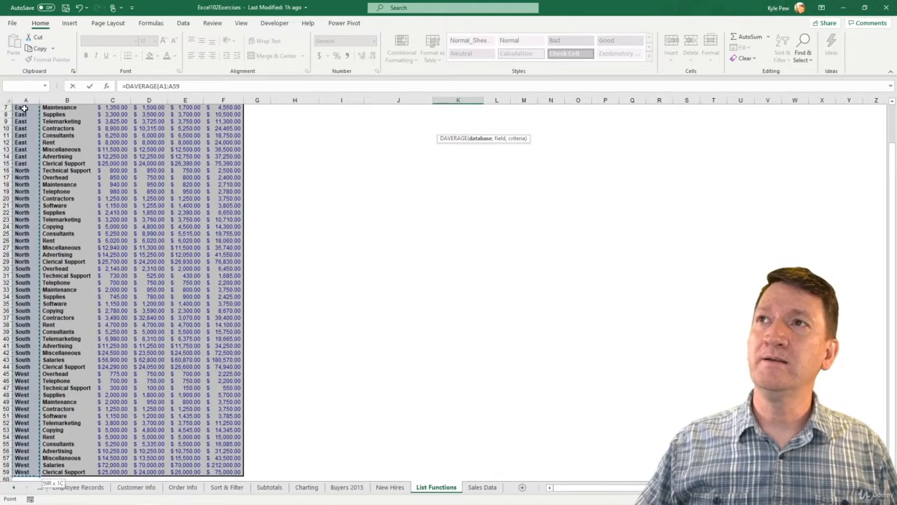
key(ctrl+shift+Right)
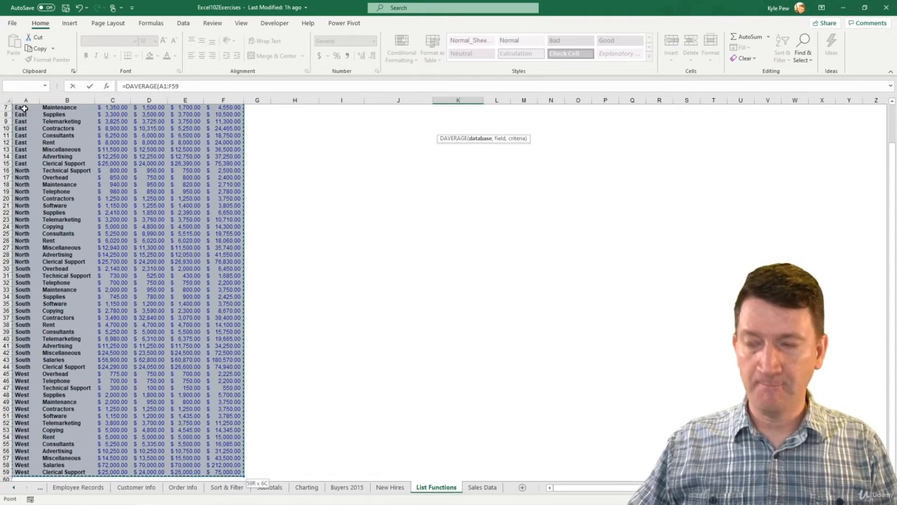
text(,)
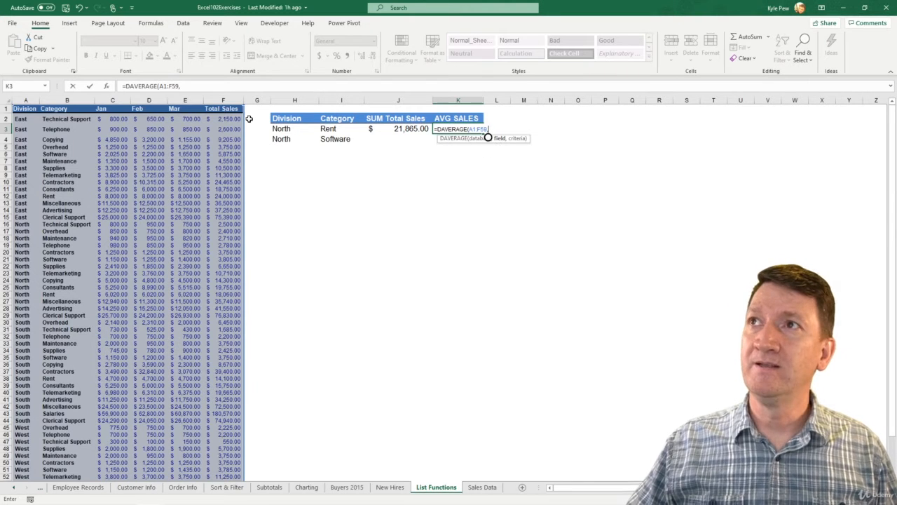
Complete the DAVERAGE formula with the Total Sales header F1 as field and I2:I3 as criteria.
click(222, 108)
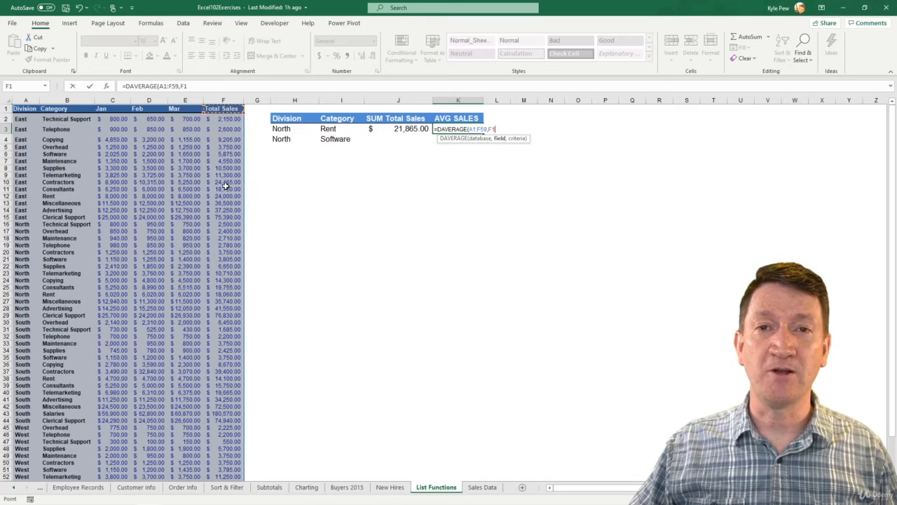
text(,)
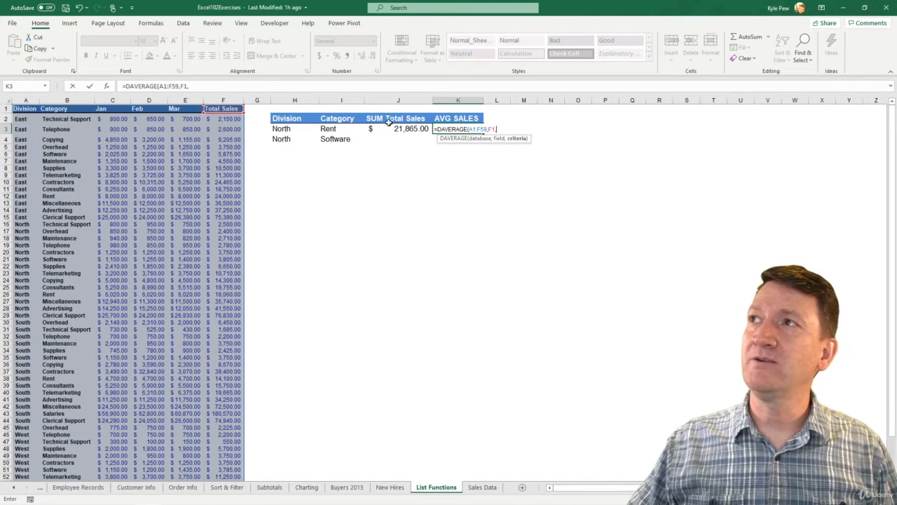
drag(338, 118, 335, 129)
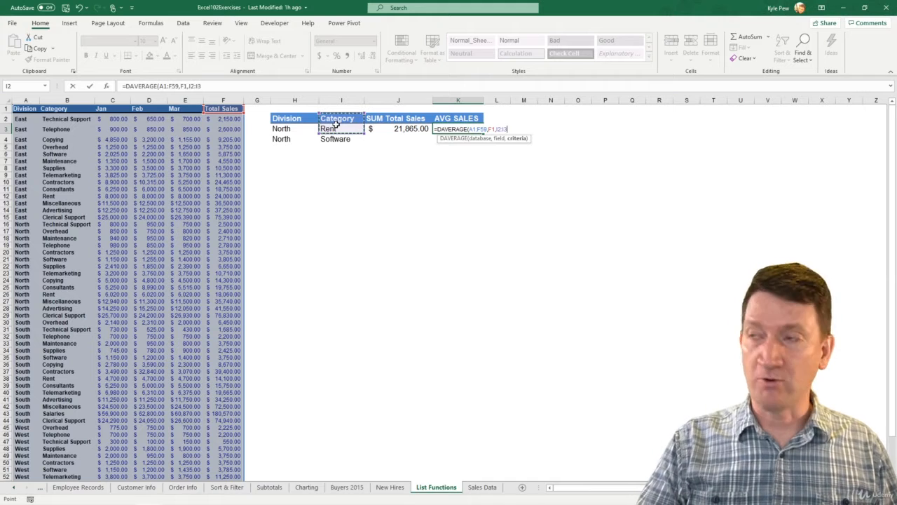
text())
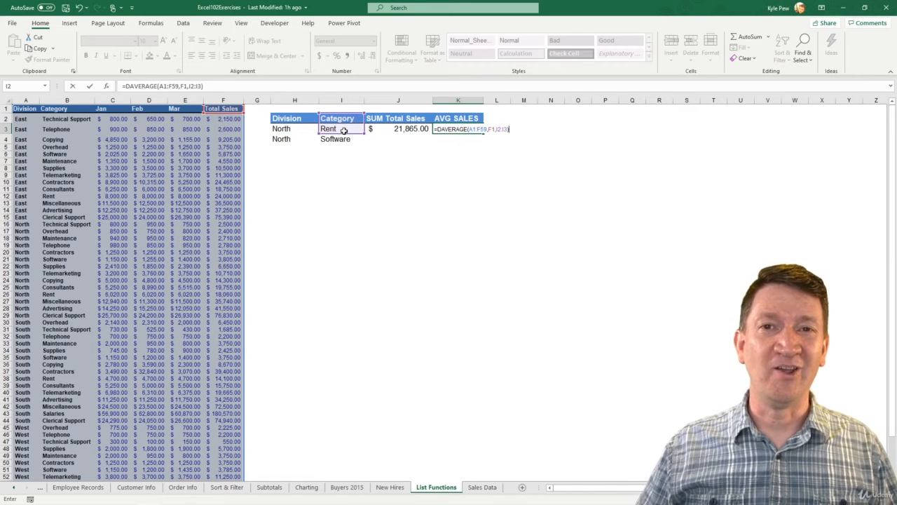
key(Return)
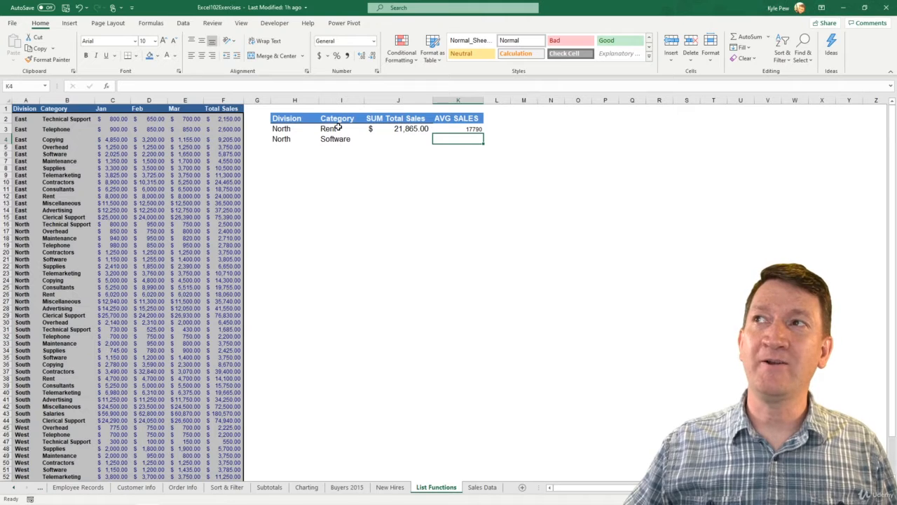
Format the DAVERAGE result in K3 as accounting currency with a font size of 14.
click(455, 133)
click(319, 56)
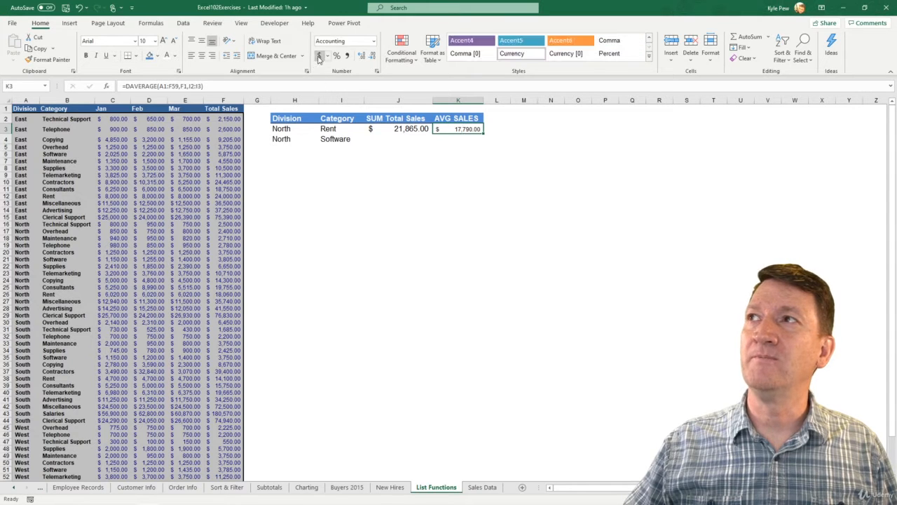
click(448, 142)
click(451, 131)
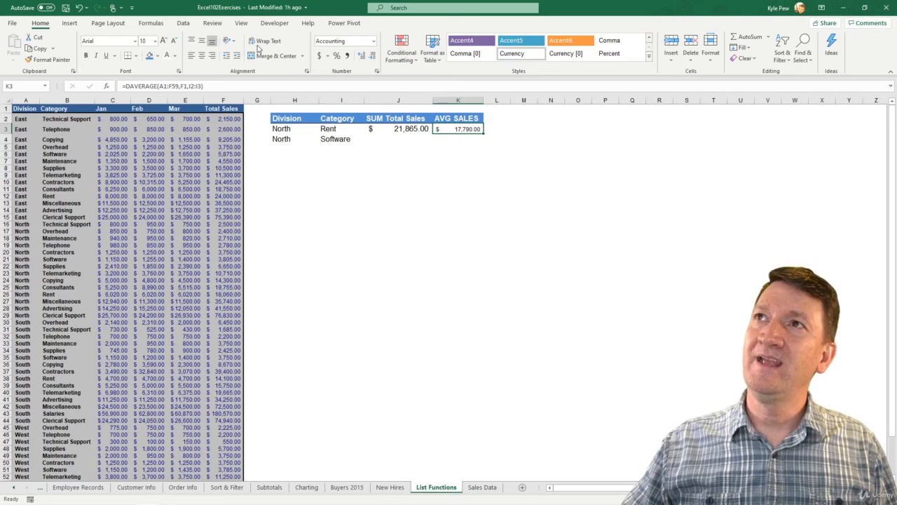
click(164, 40)
click(163, 41)
click(163, 41)
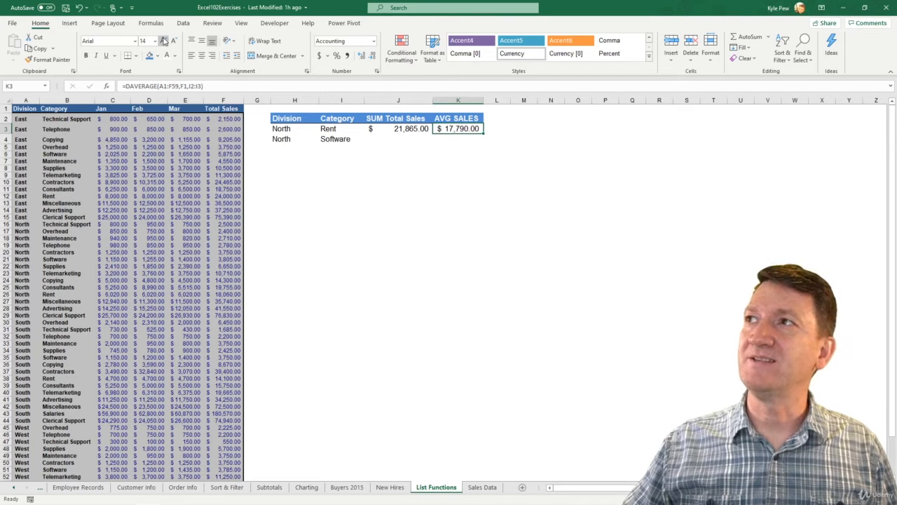
click(474, 144)
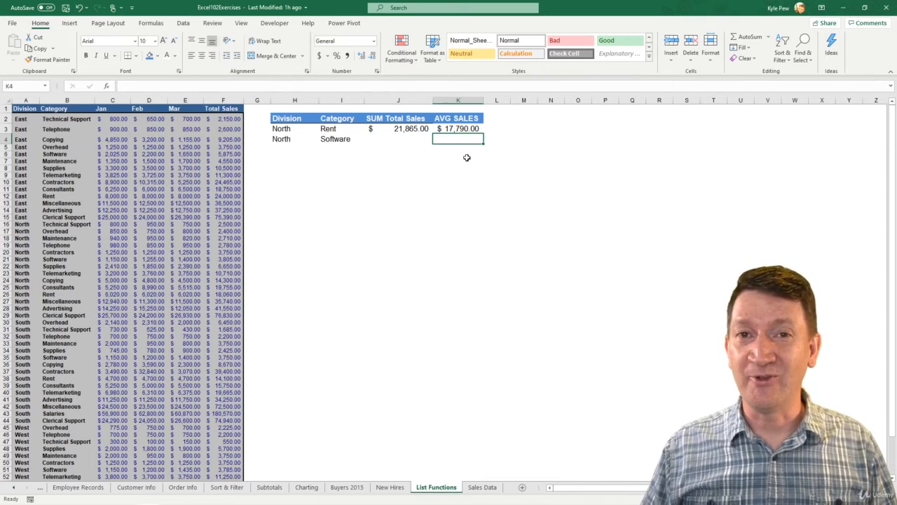
click(453, 130)
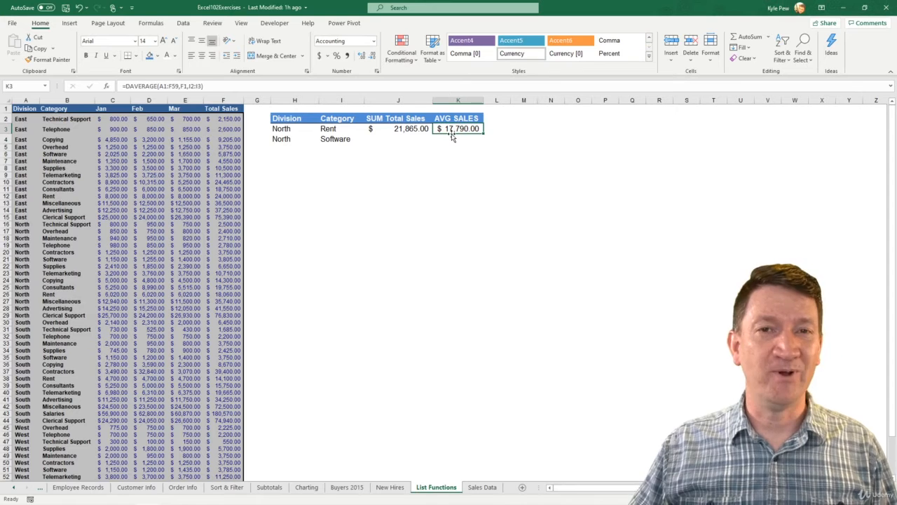